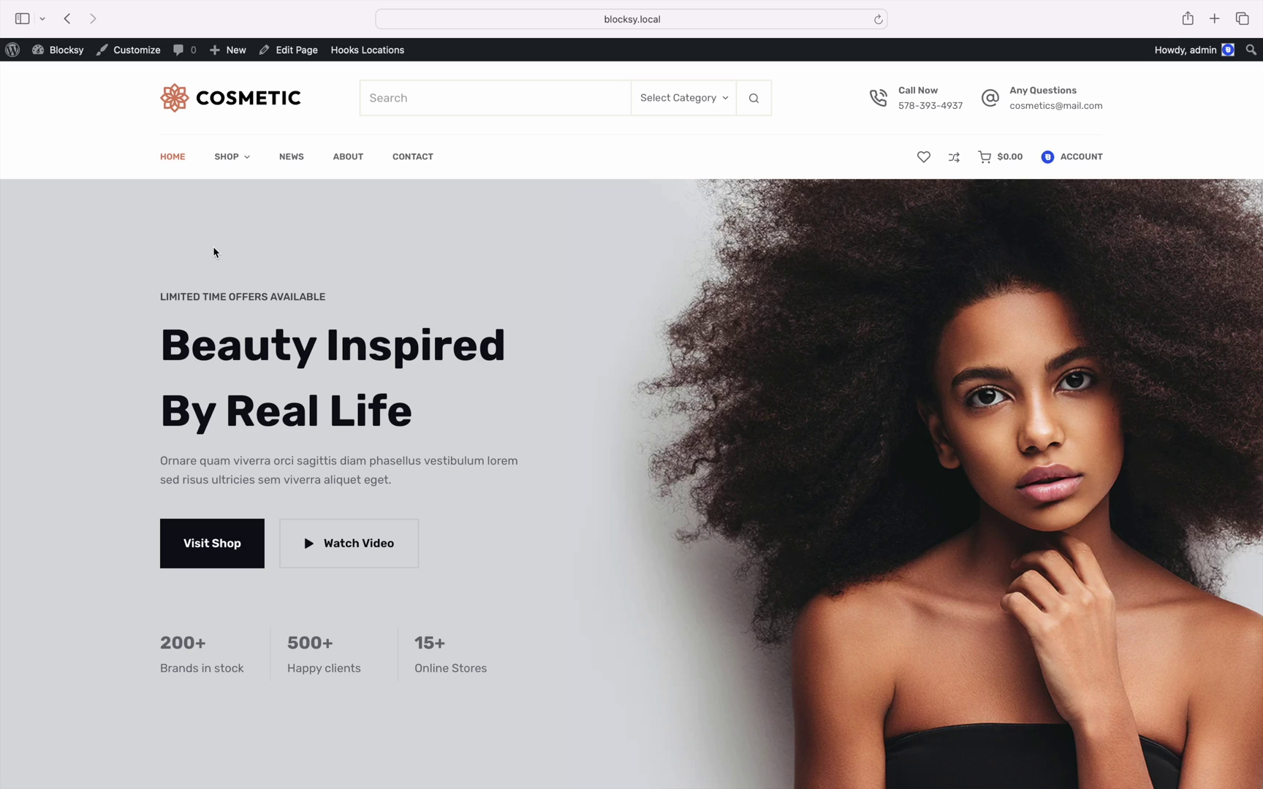
In Blocksy's Extensions page, switch on the Size Guide feature under Shop Extra
{"action": "left_click", "coordinate": [54, 57]}
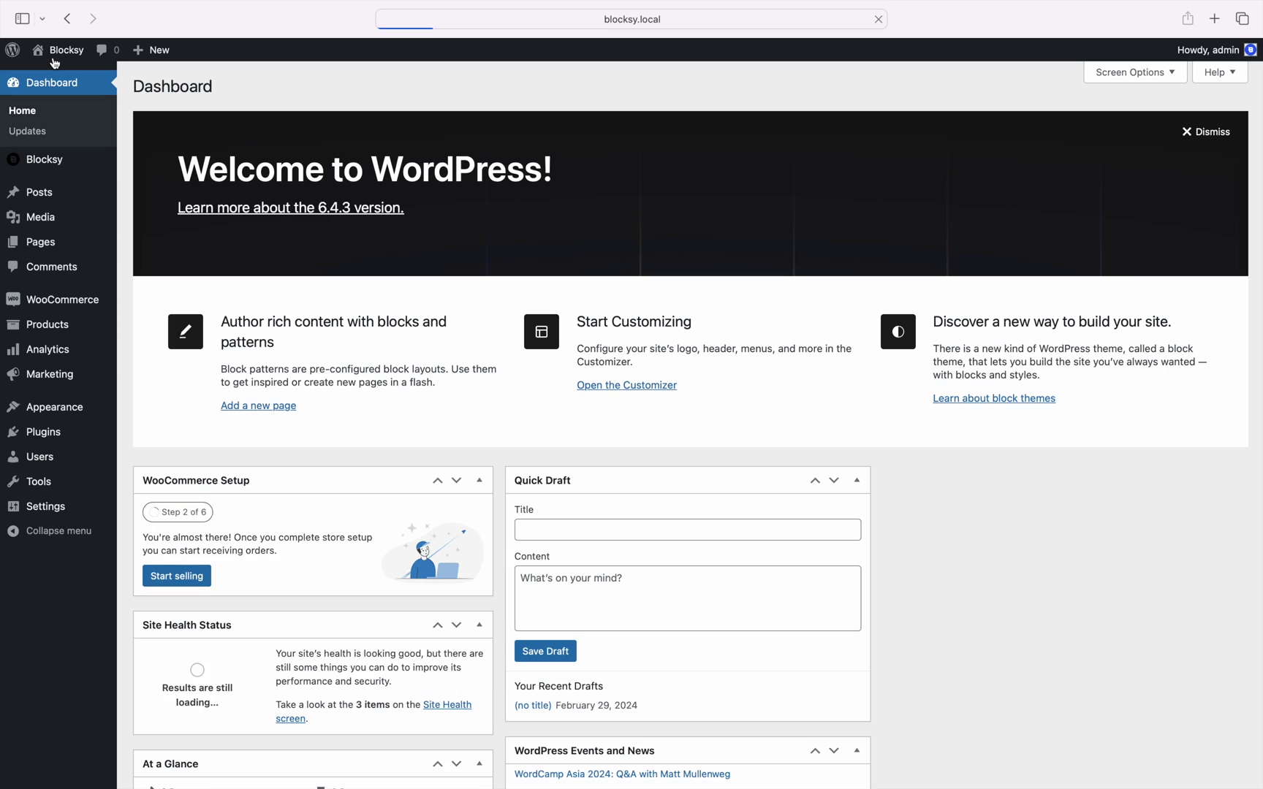
{"action": "left_click", "coordinate": [92, 160]}
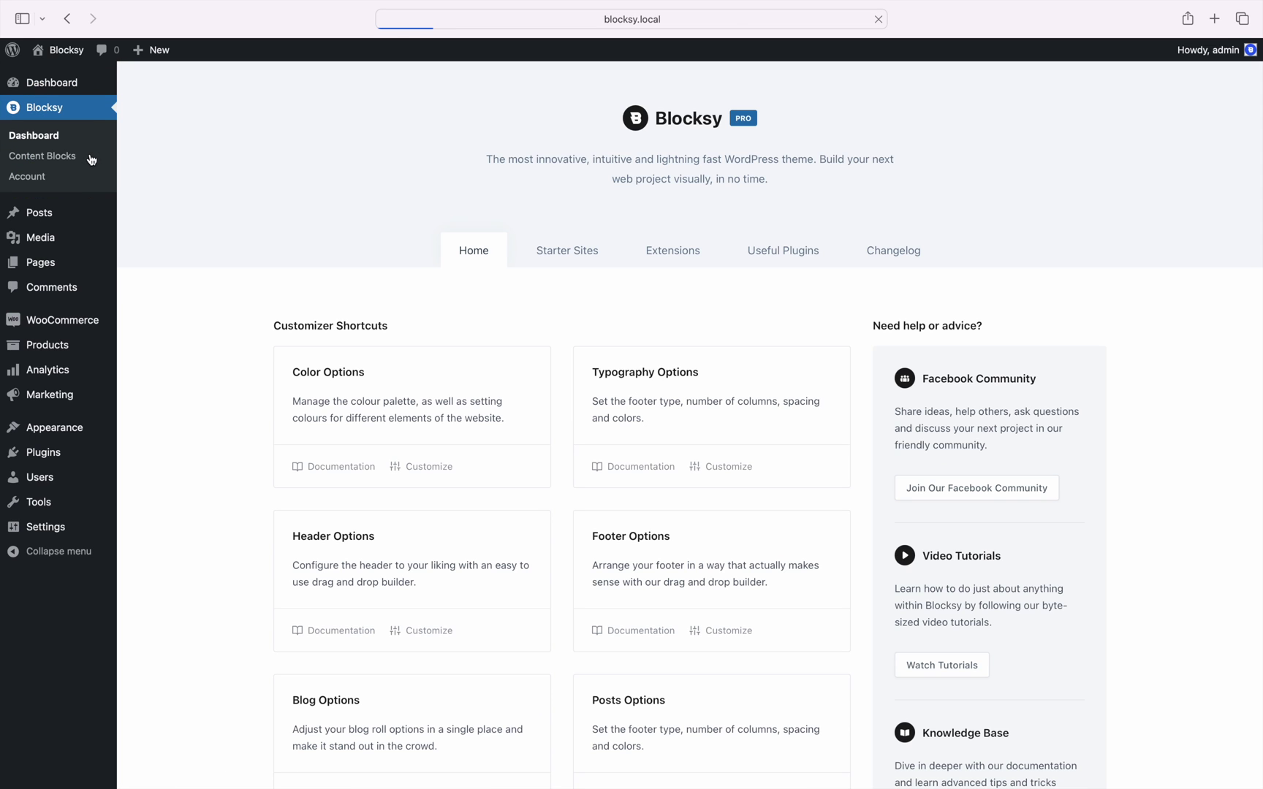
{"action": "left_click", "coordinate": [646, 261]}
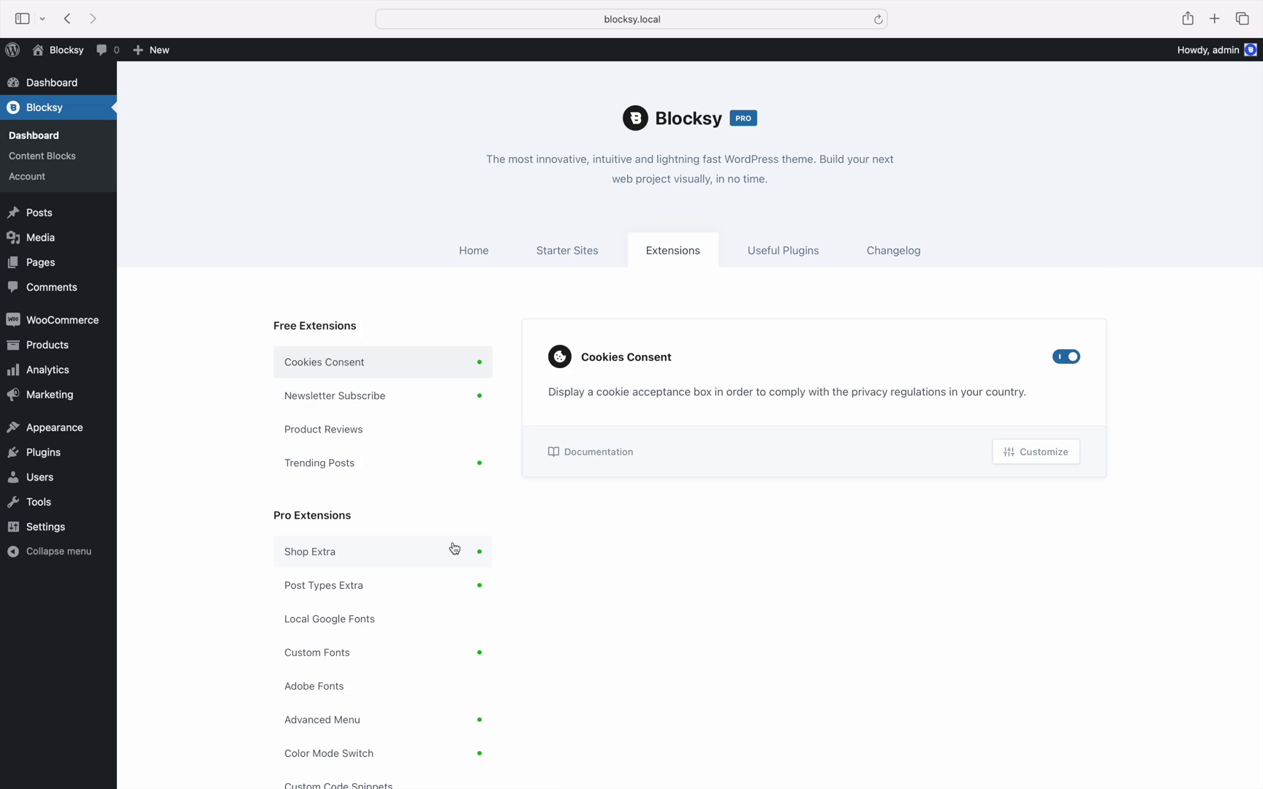
{"action": "left_click", "coordinate": [454, 548]}
{"action": "scroll", "coordinate": [454, 548], "scroll_direction": "down", "scroll_amount": 5}
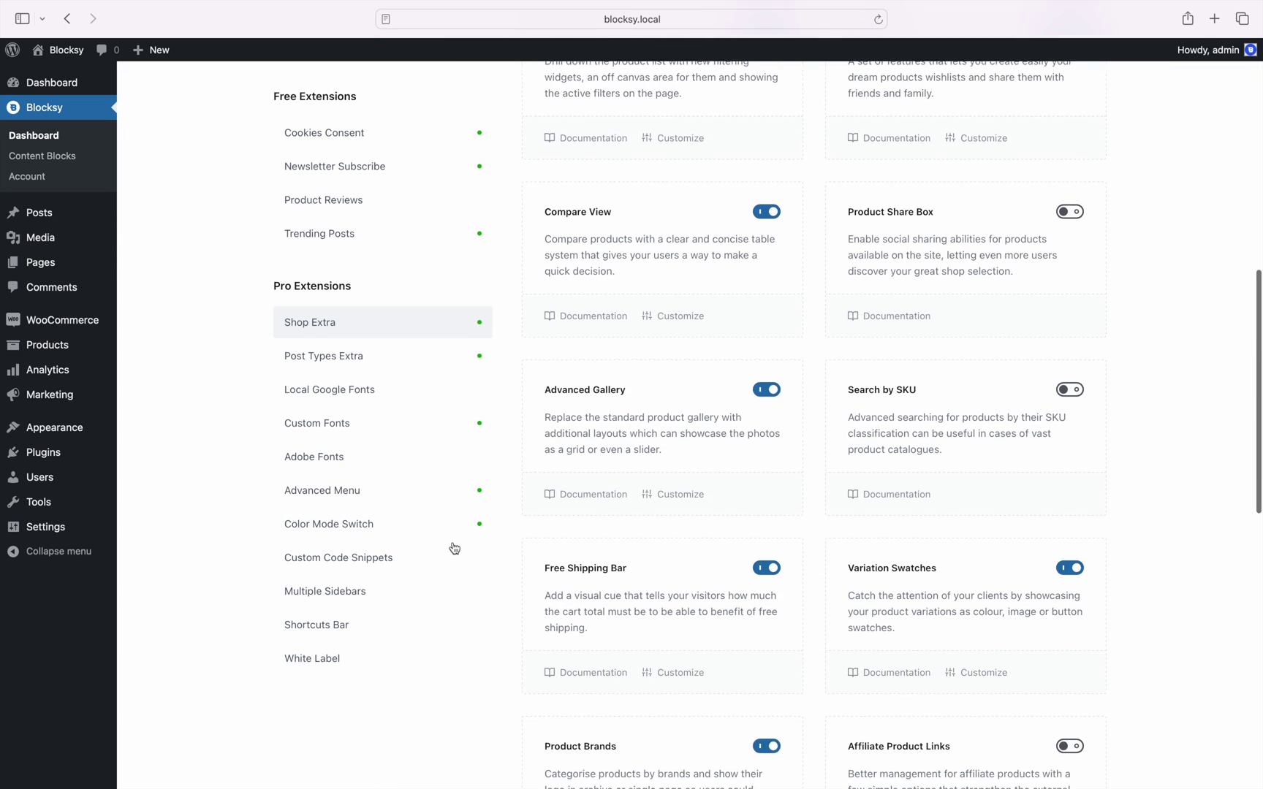
{"action": "scroll", "coordinate": [453, 548], "scroll_direction": "down", "scroll_amount": 5}
{"action": "left_click", "coordinate": [1069, 622]}
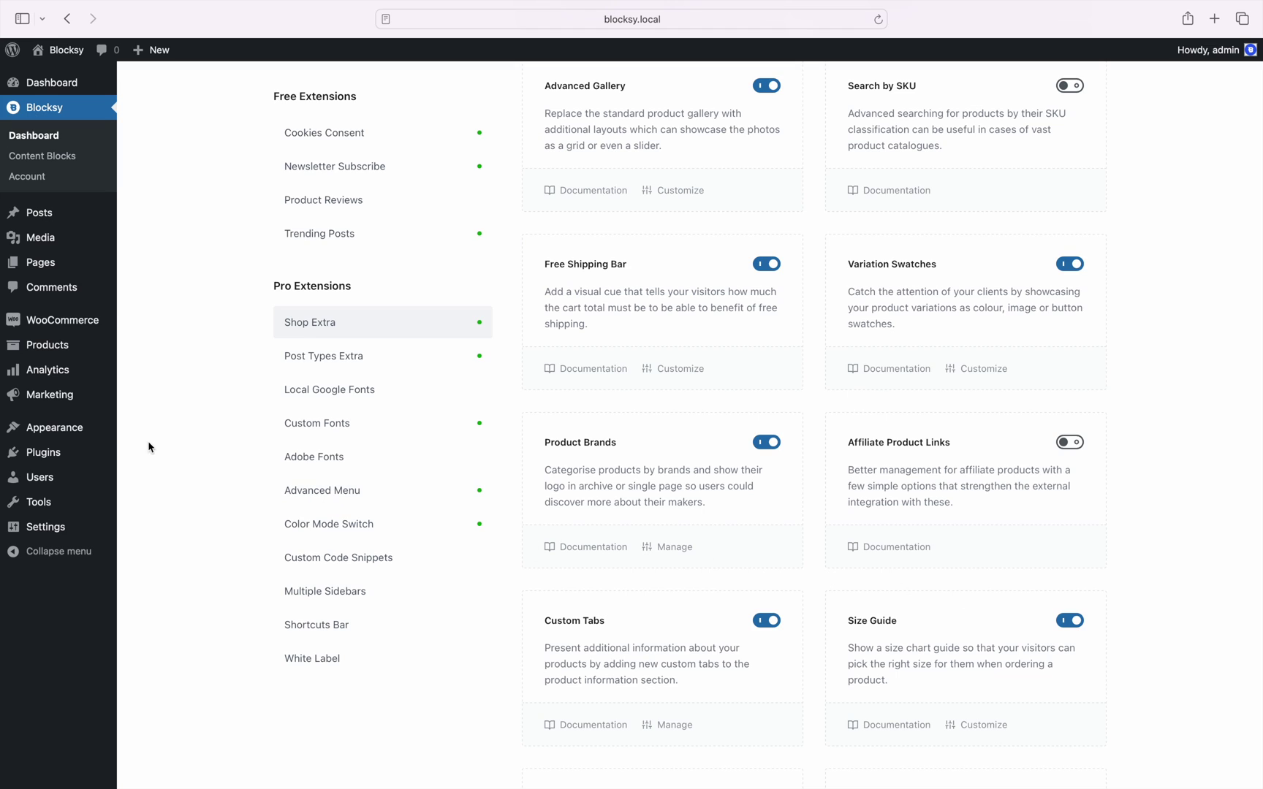
Make Size Guide visible in the Customizer's Single Product Additional Actions, beside Wishlist and Compare
{"action": "mouse_move", "coordinate": [100, 431]}
{"action": "left_click", "coordinate": [189, 452]}
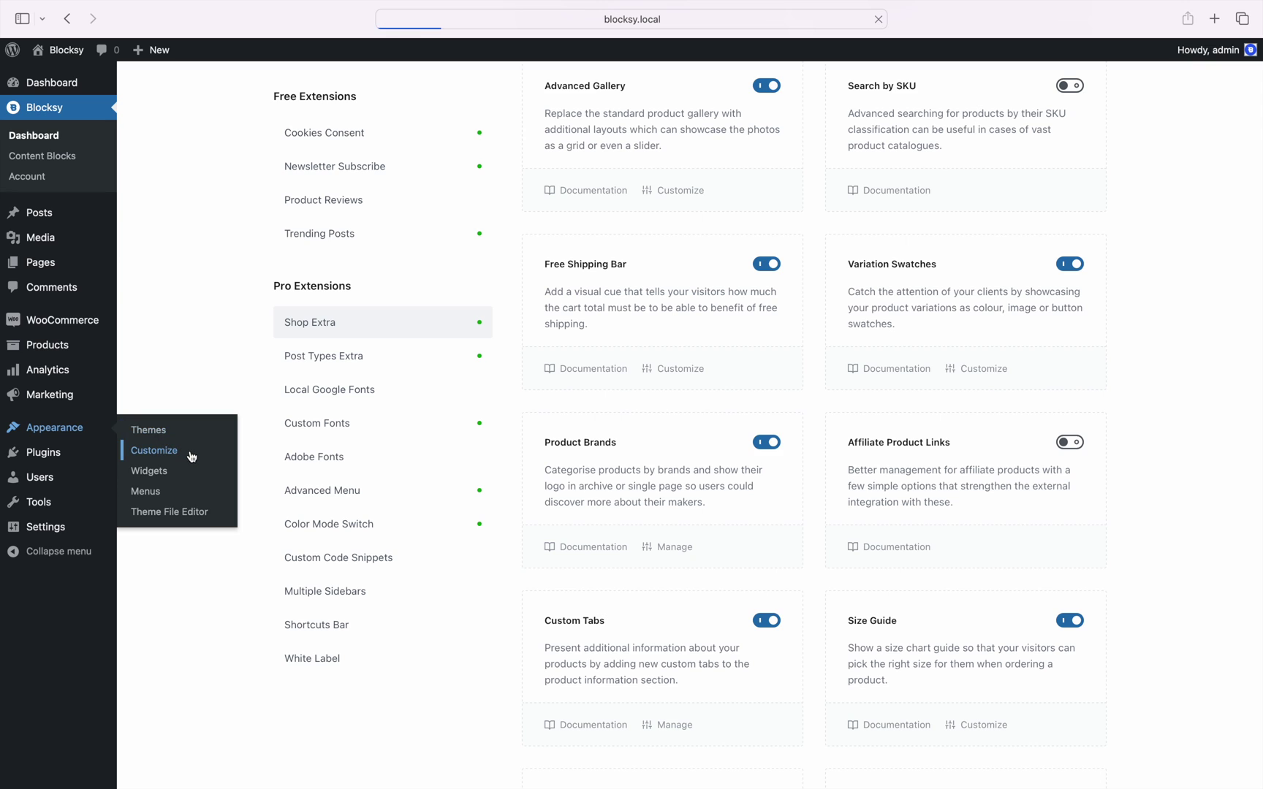
{"action": "scroll", "coordinate": [190, 454], "scroll_direction": "down", "scroll_amount": 7}
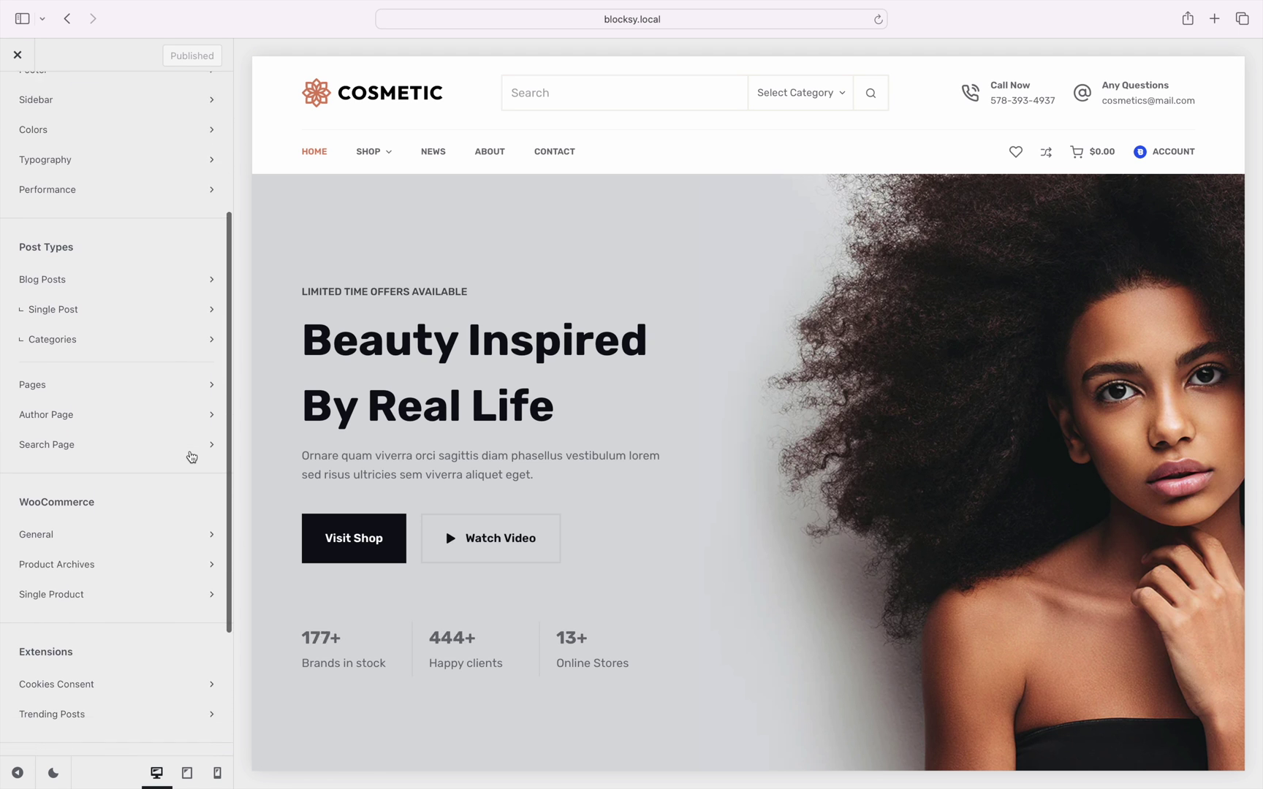
{"action": "left_click", "coordinate": [150, 553]}
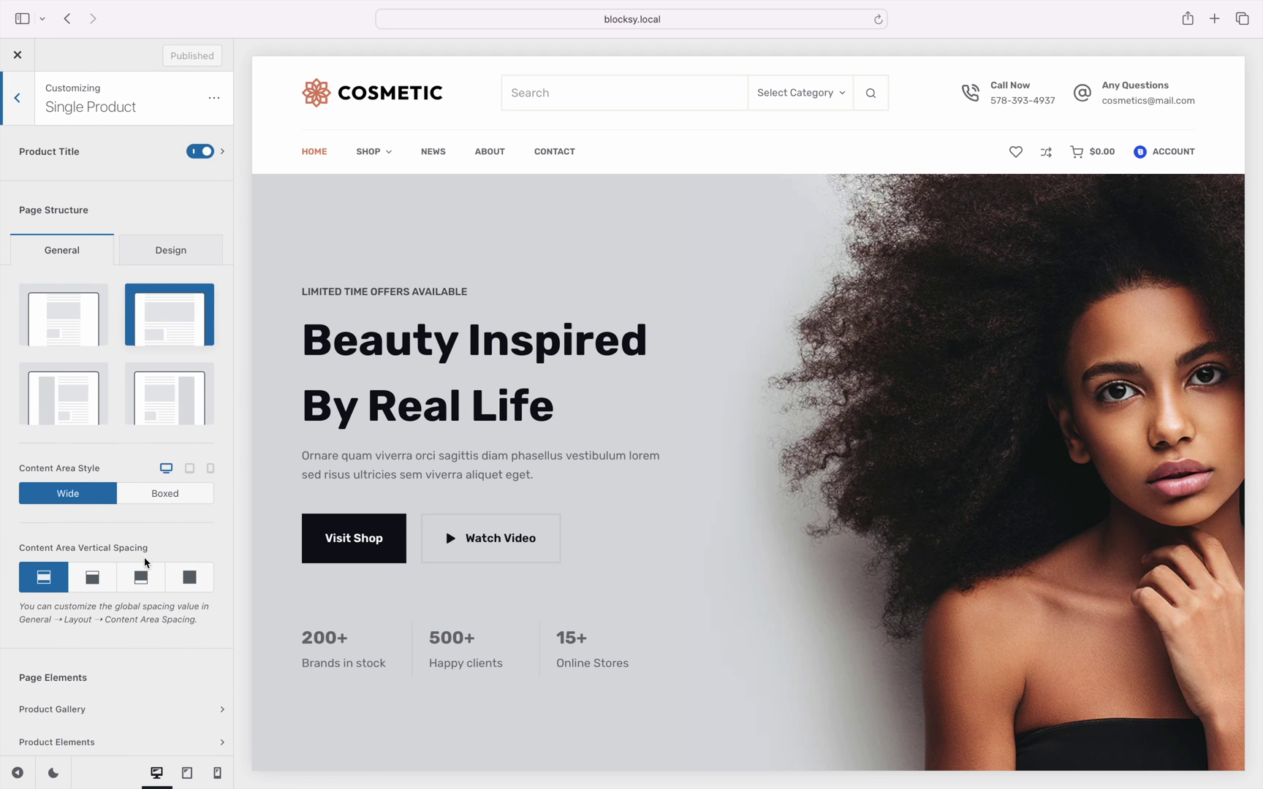
{"action": "scroll", "coordinate": [146, 559], "scroll_direction": "down", "scroll_amount": 5}
{"action": "left_click", "coordinate": [144, 562]}
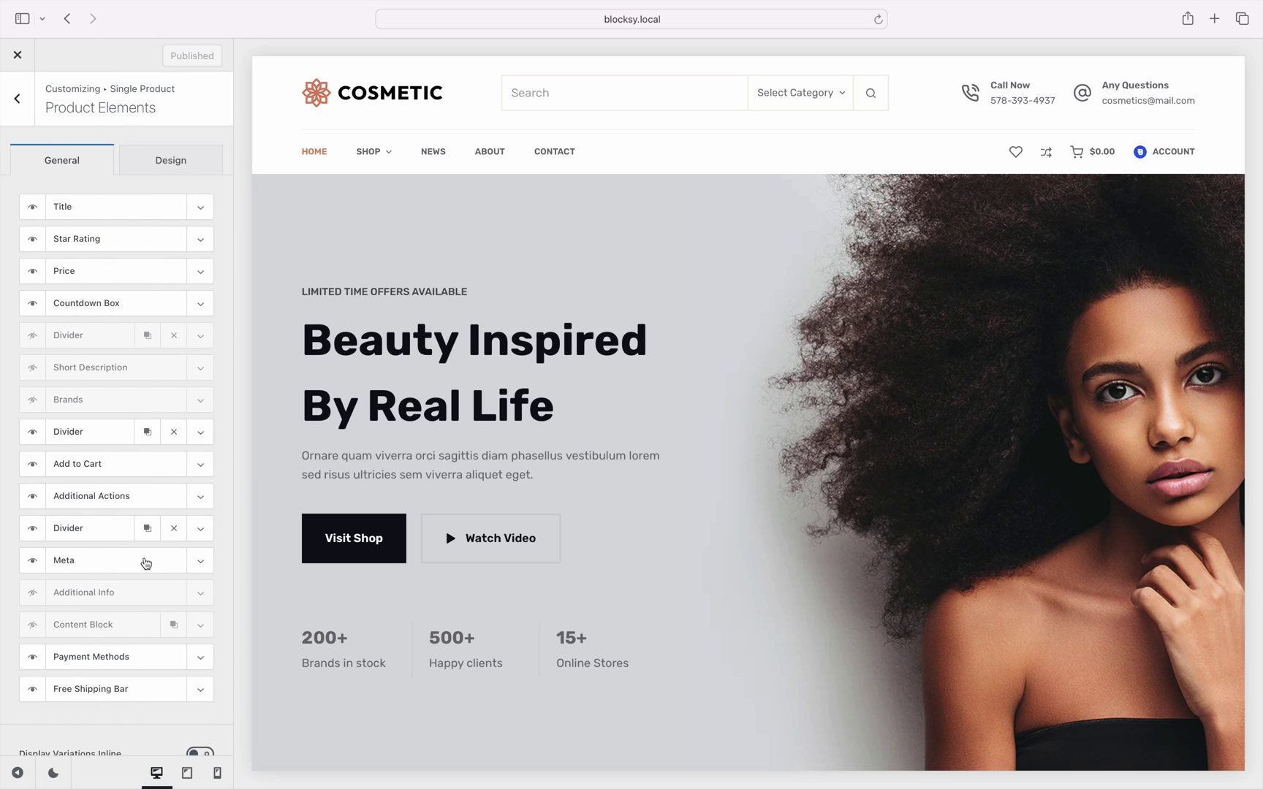
{"action": "left_click", "coordinate": [200, 497]}
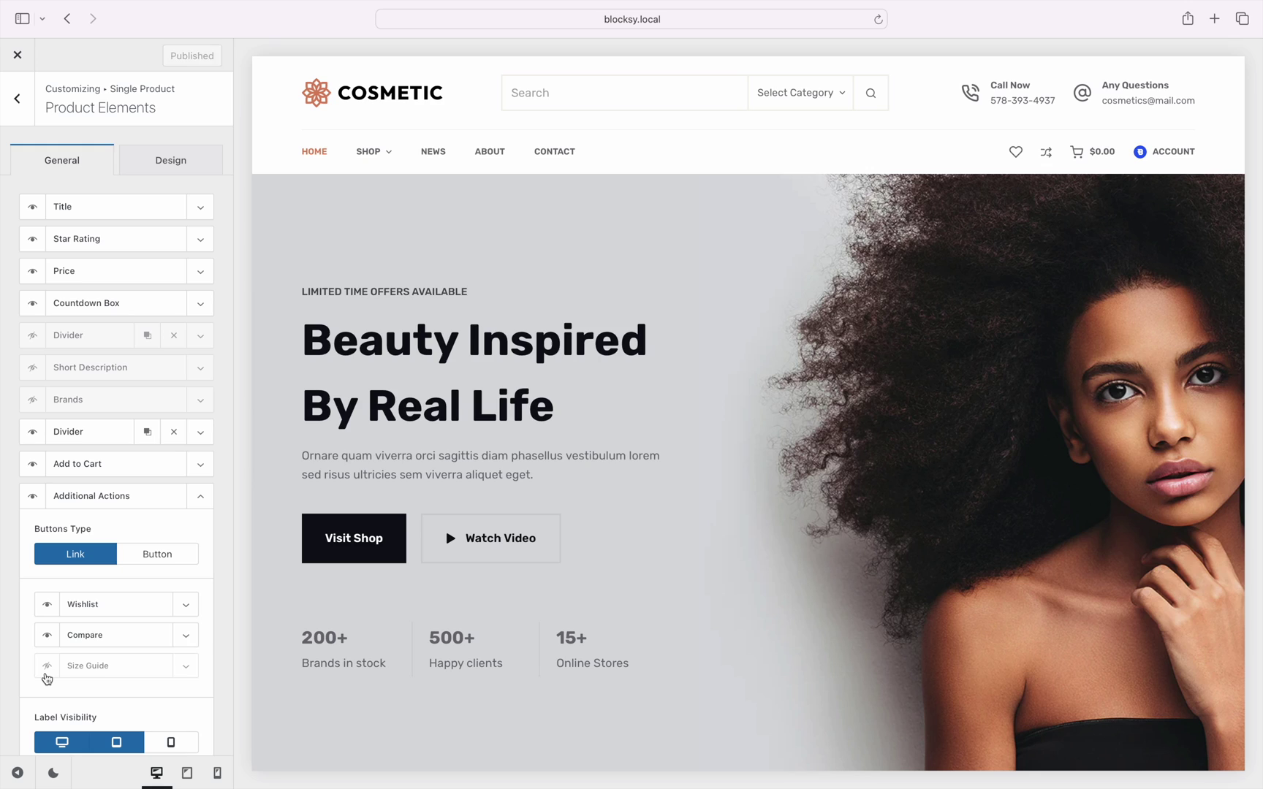
{"action": "left_click", "coordinate": [46, 673]}
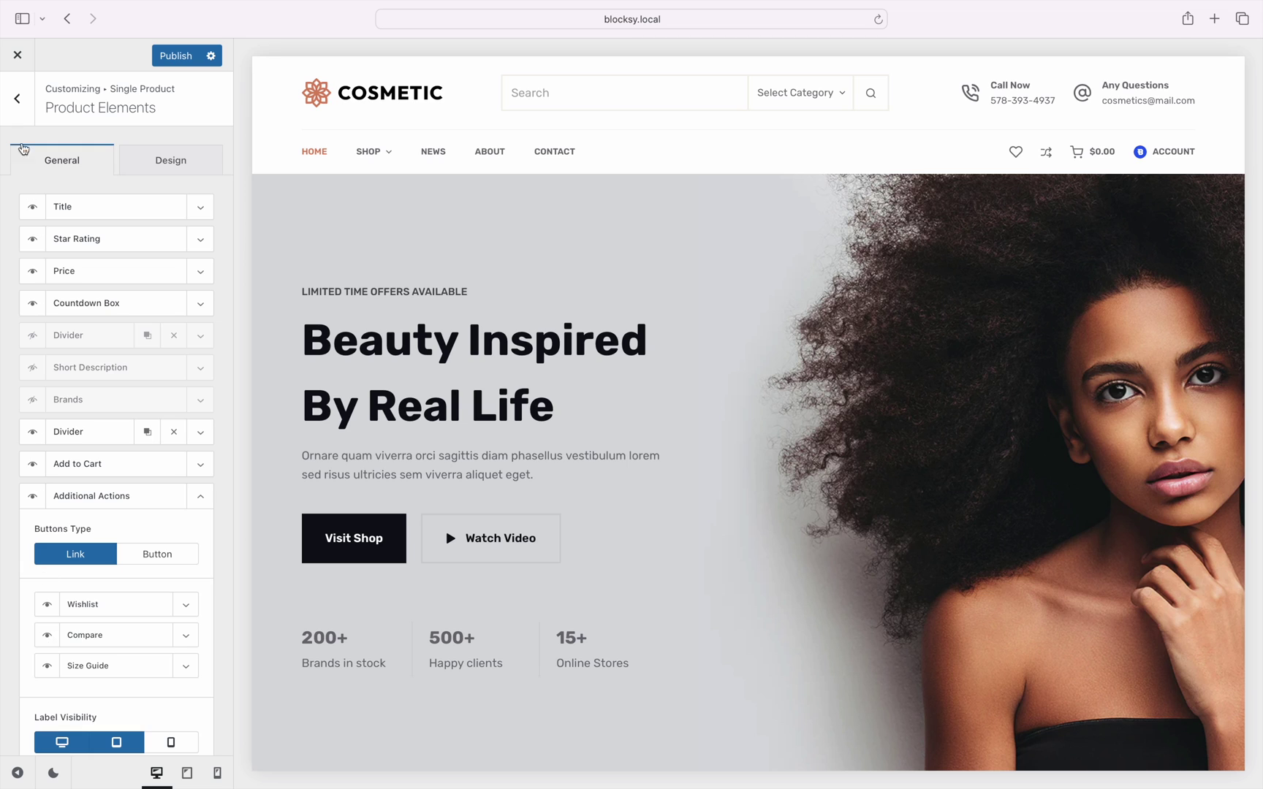
{"action": "left_click", "coordinate": [17, 97]}
{"action": "scroll", "coordinate": [21, 124], "scroll_direction": "up", "scroll_amount": 3}
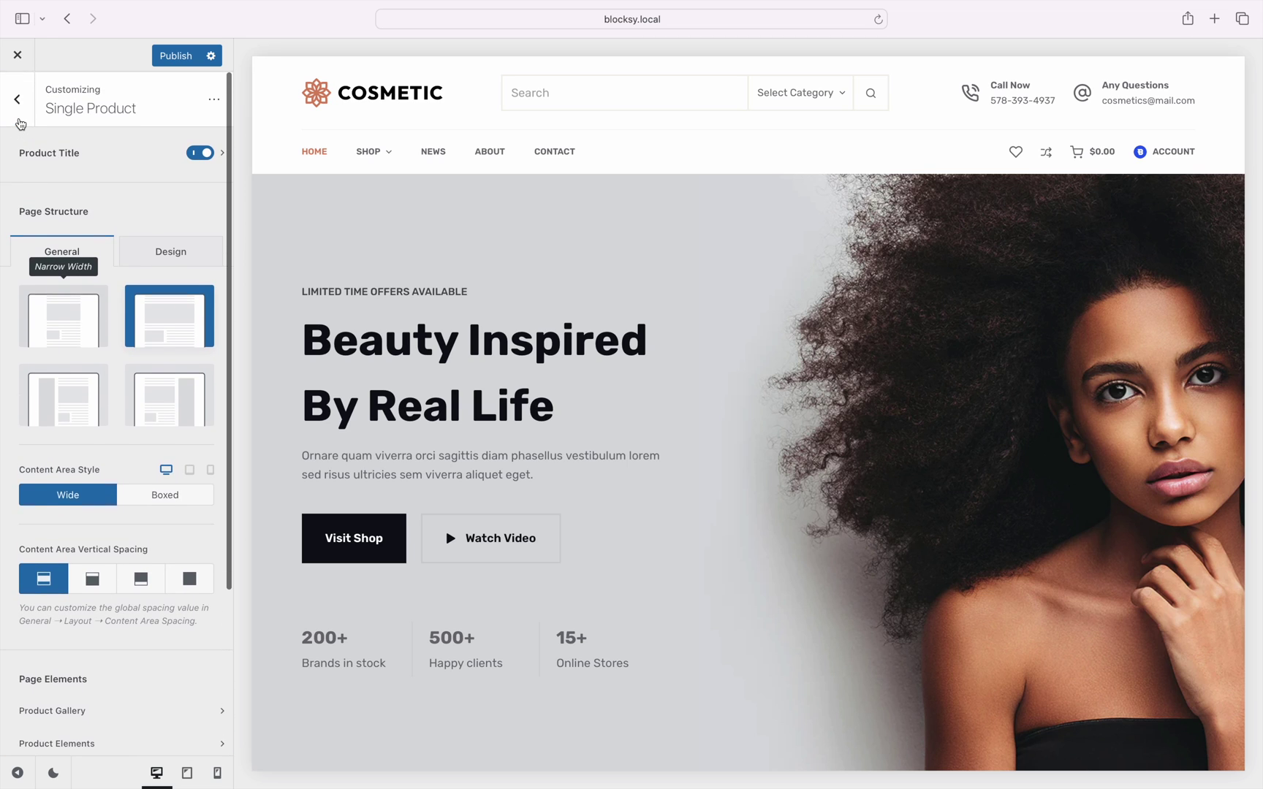
Keep the WooCommerce Size Guides placement set to Modal and publish the Customizer changes
{"action": "left_click", "coordinate": [16, 98]}
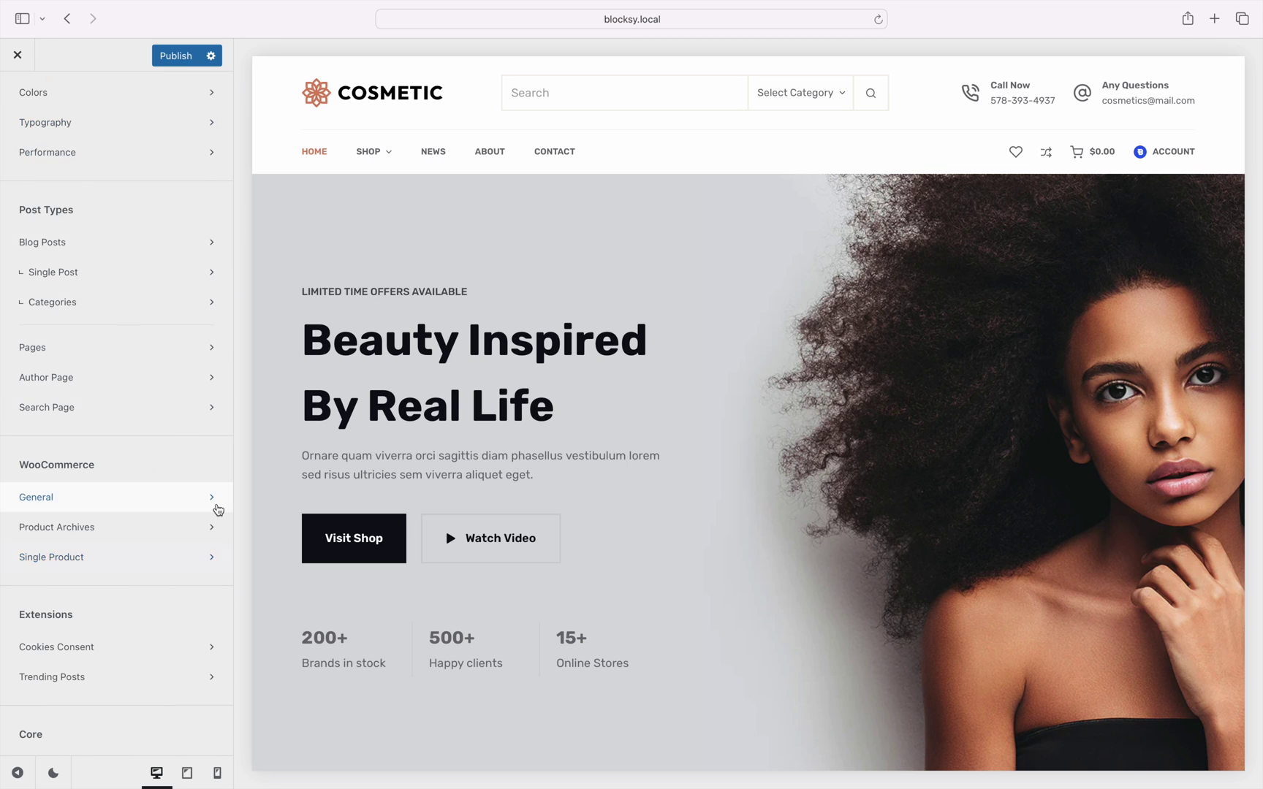
{"action": "left_click", "coordinate": [213, 500]}
{"action": "left_click", "coordinate": [196, 603]}
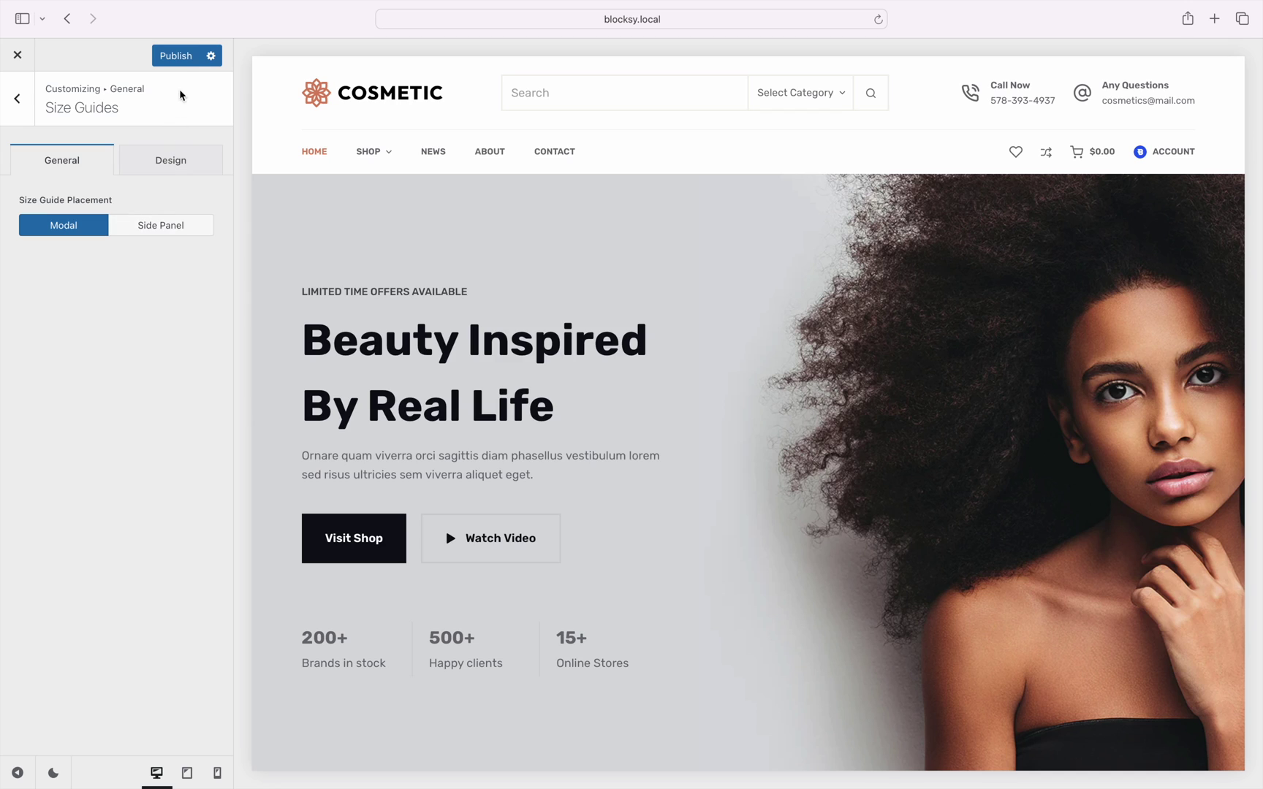
{"action": "left_click", "coordinate": [181, 59]}
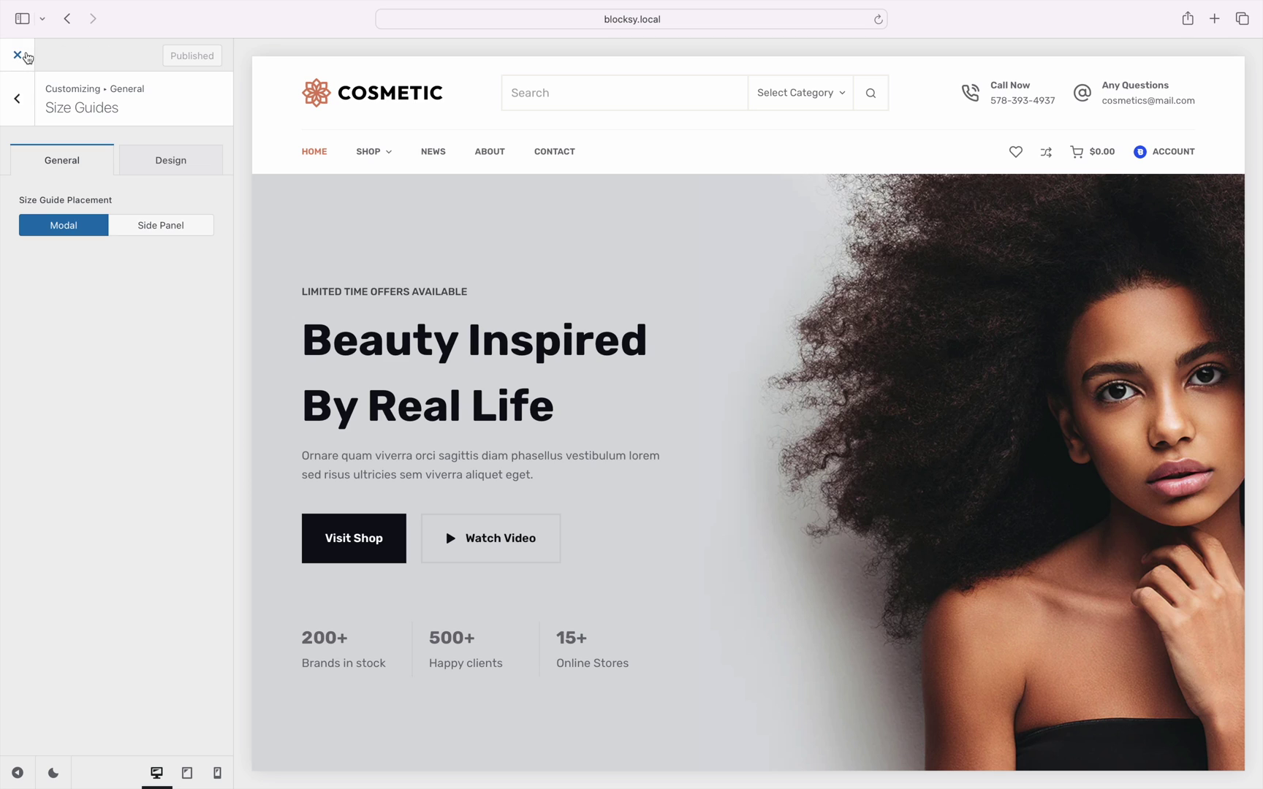
Leave the Customizer and open the empty Products › Size Guides admin list
{"action": "left_click", "coordinate": [20, 55]}
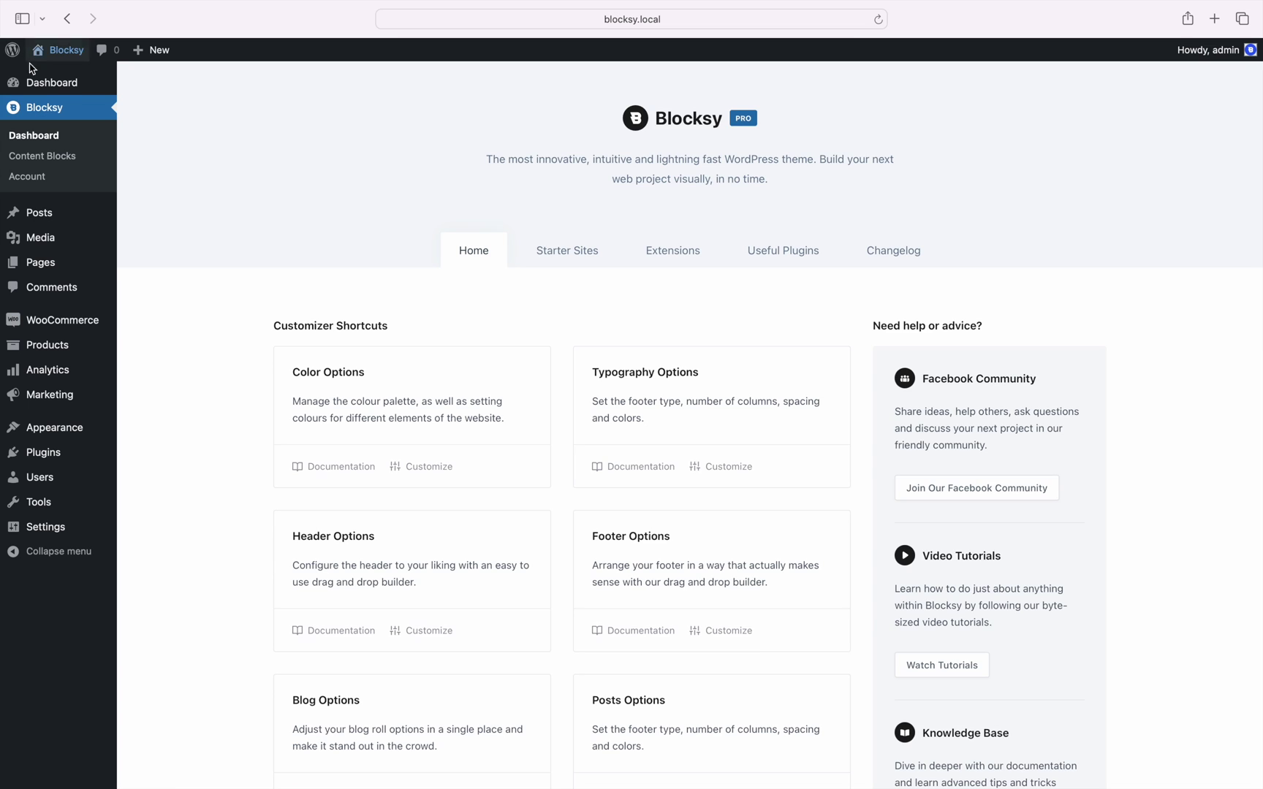
{"action": "mouse_move", "coordinate": [99, 348]}
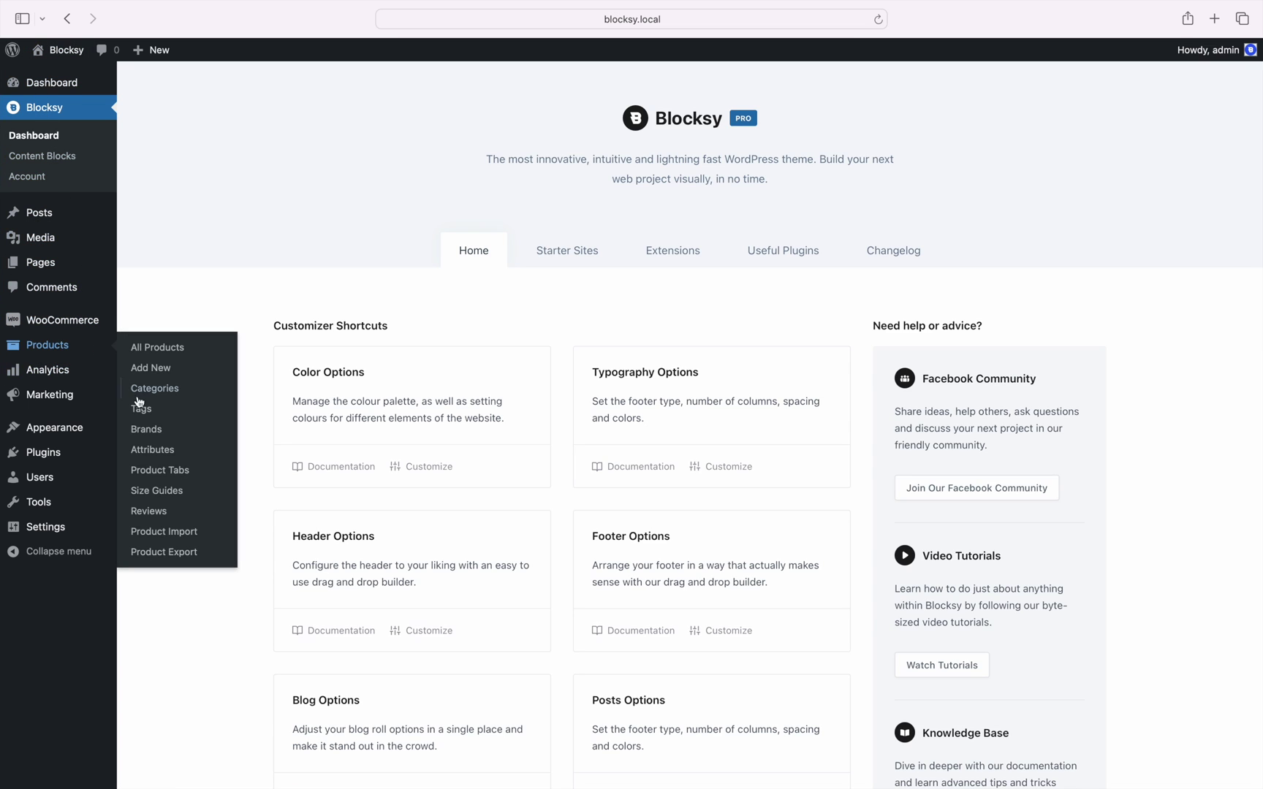
{"action": "left_click", "coordinate": [212, 499]}
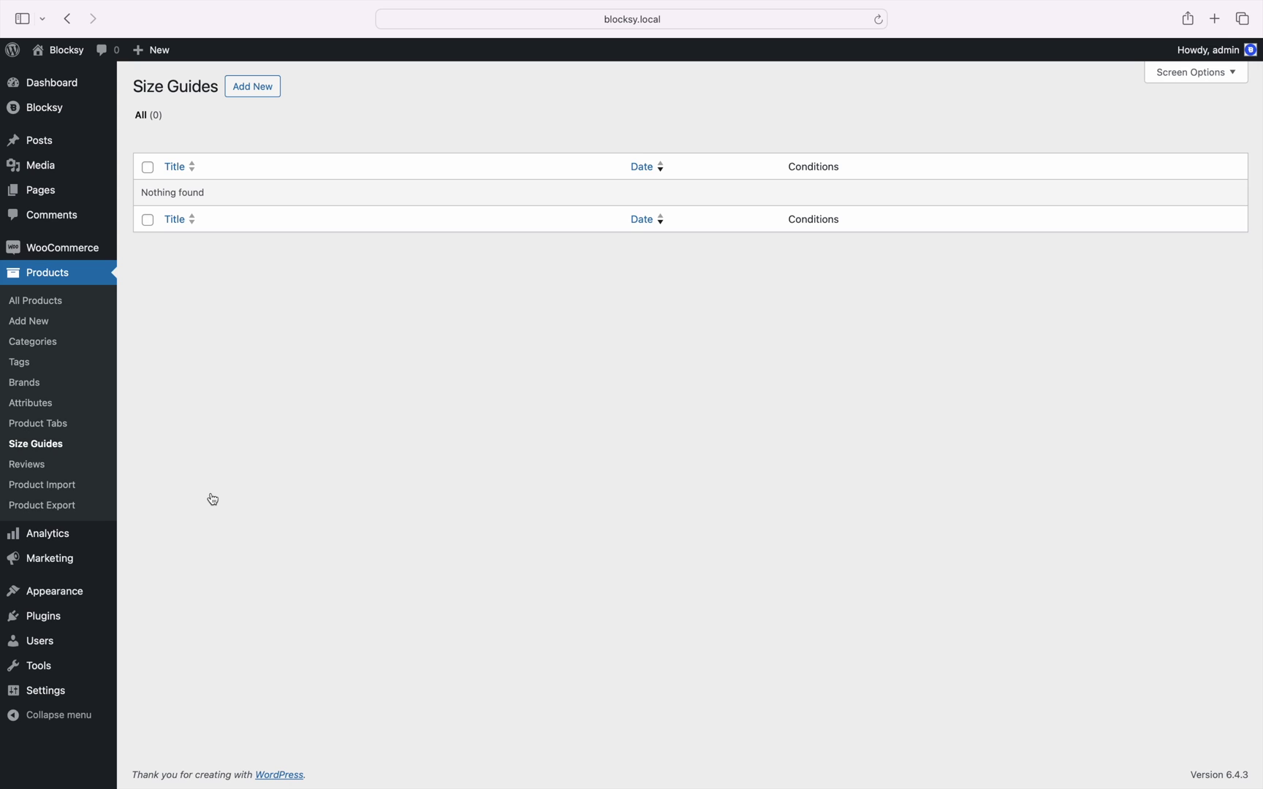
Add a new size guide titled 'Demonstration' and insert the Demo Size Guide pattern via /demo
{"action": "left_click", "coordinate": [248, 95]}
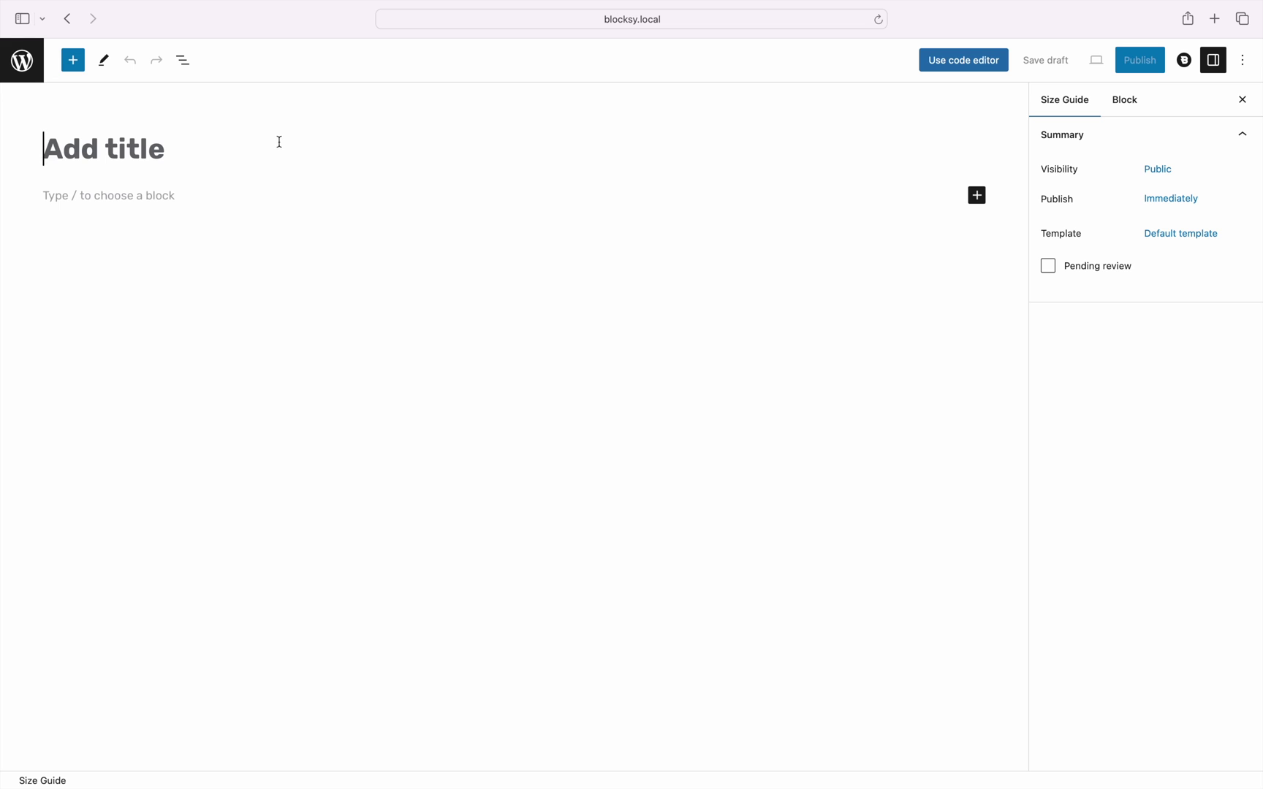
{"action": "type", "text": "Demonstration"}
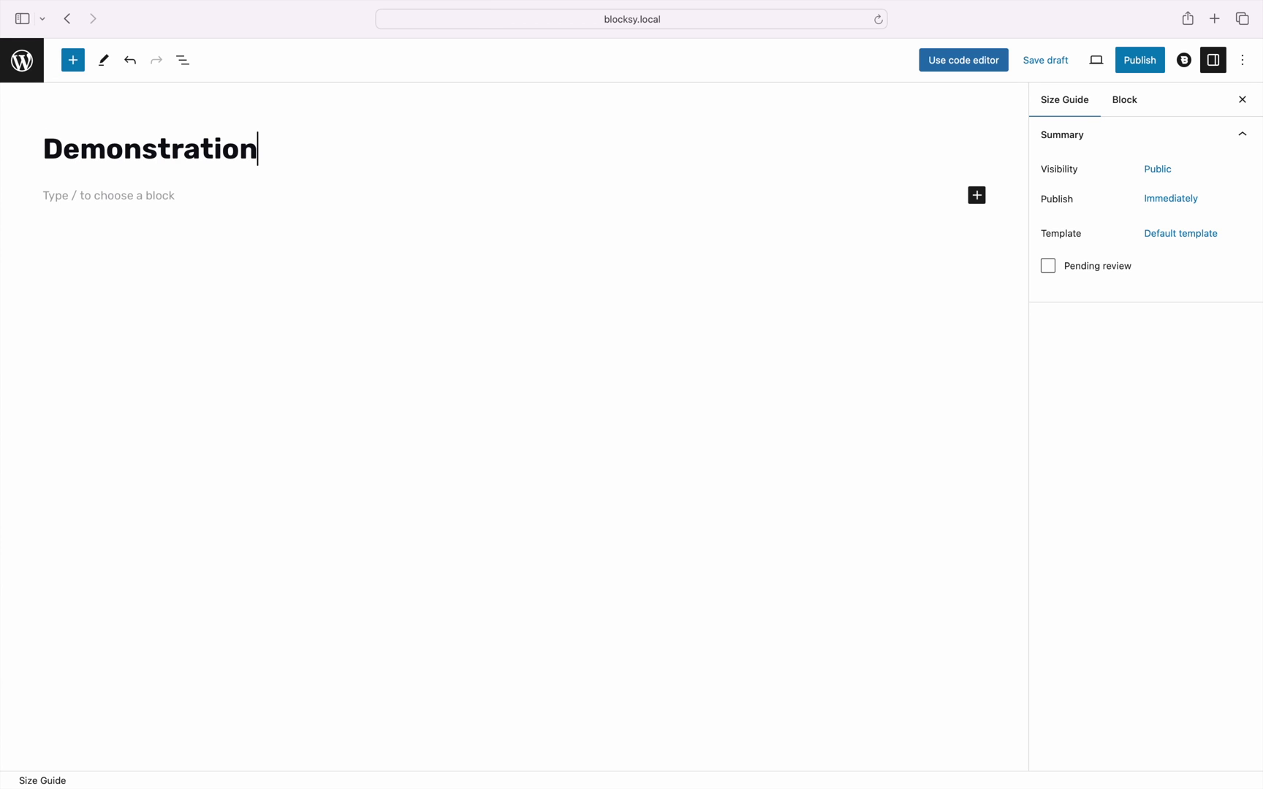
{"action": "key", "text": "Return"}
{"action": "type", "text": "/demo"}
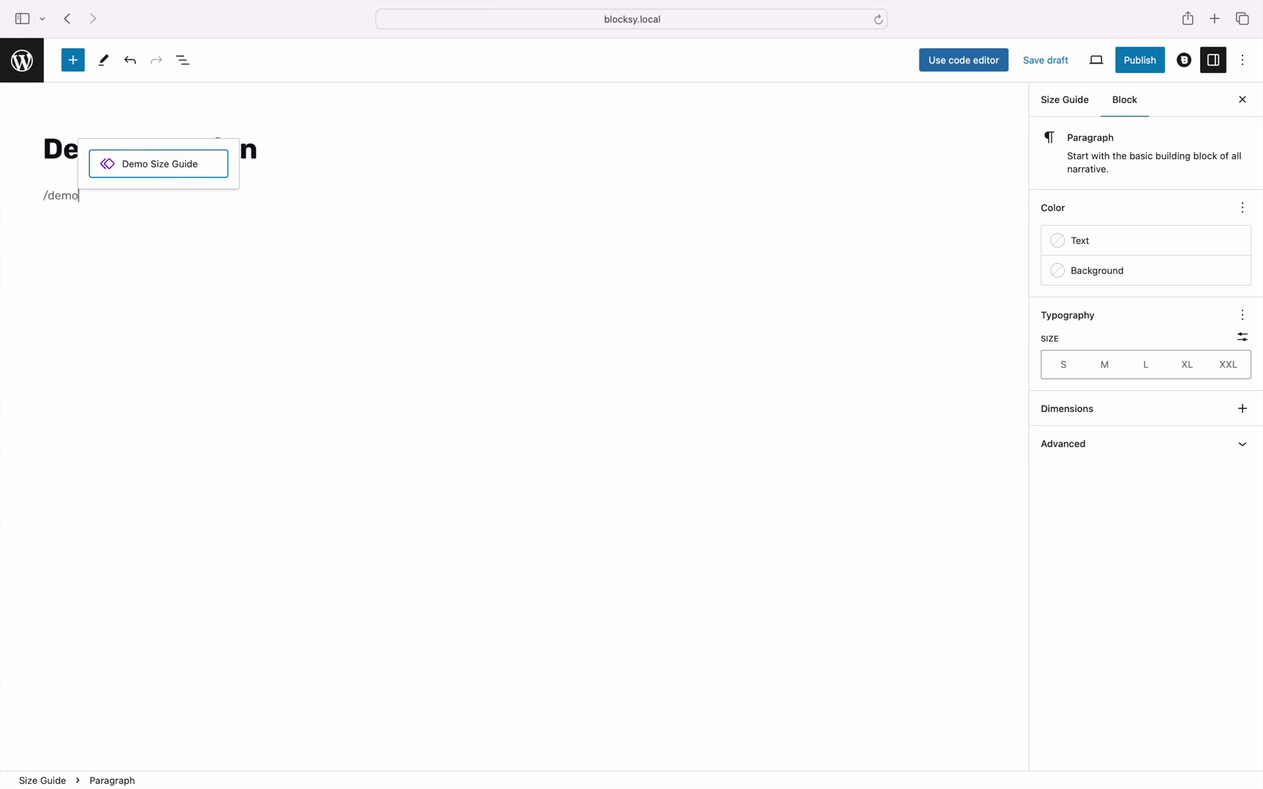
{"action": "left_click", "coordinate": [201, 175]}
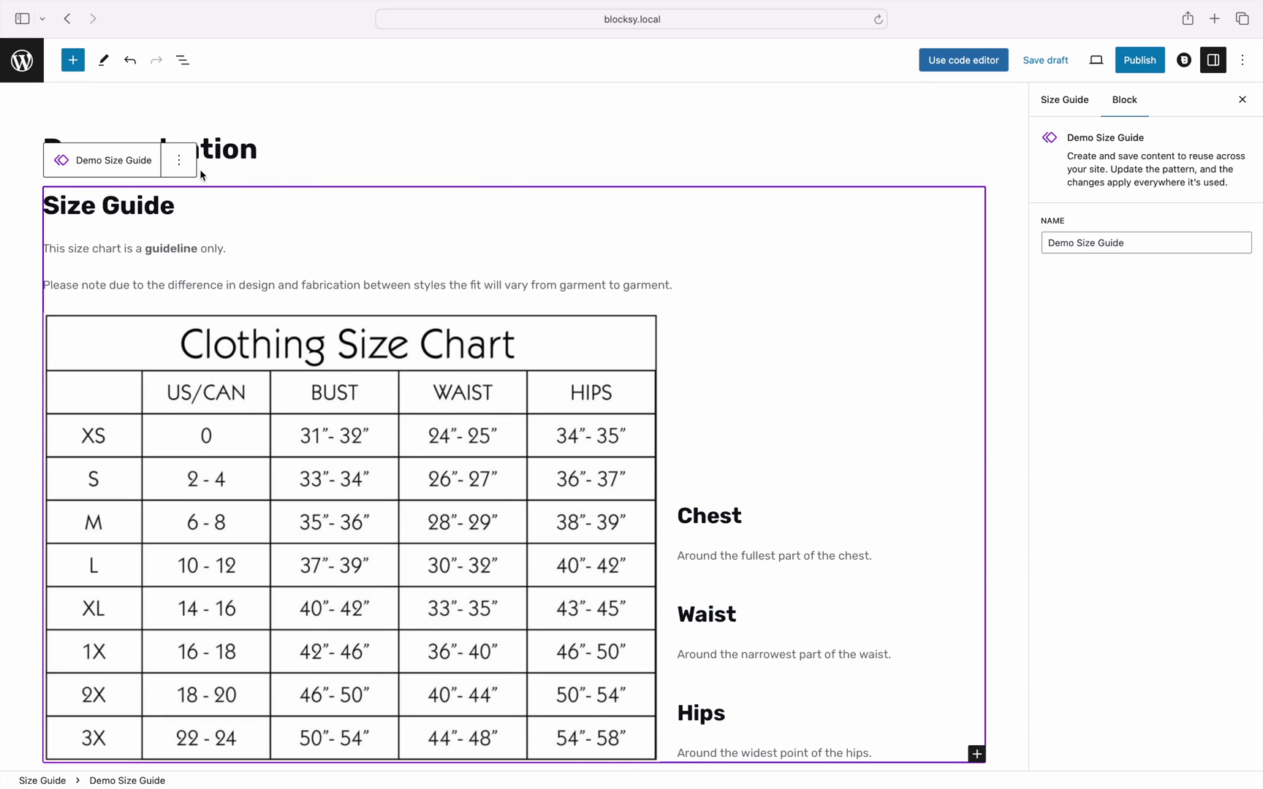
{"action": "left_click", "coordinate": [267, 162]}
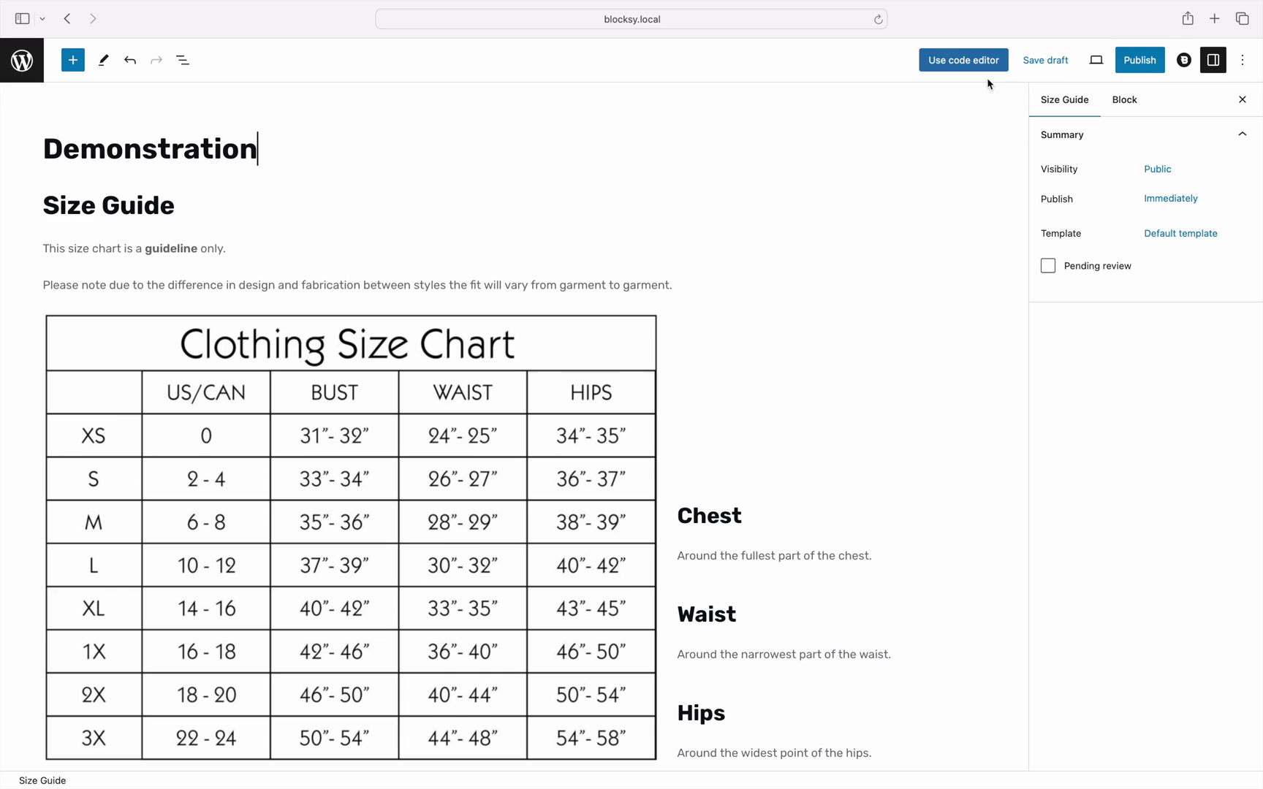
Give the Demonstration guide an Include All Products display condition, then publish it
{"action": "left_click", "coordinate": [1179, 66]}
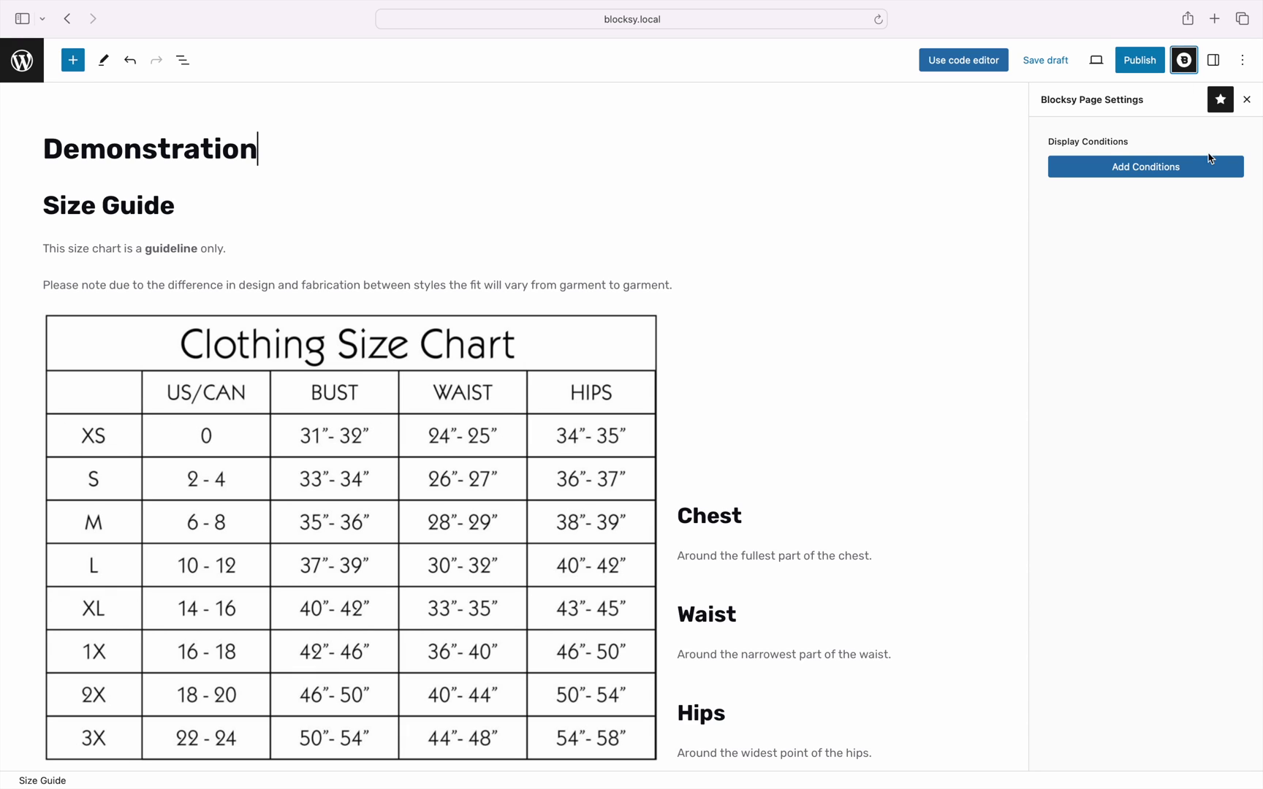
{"action": "left_click", "coordinate": [1210, 161]}
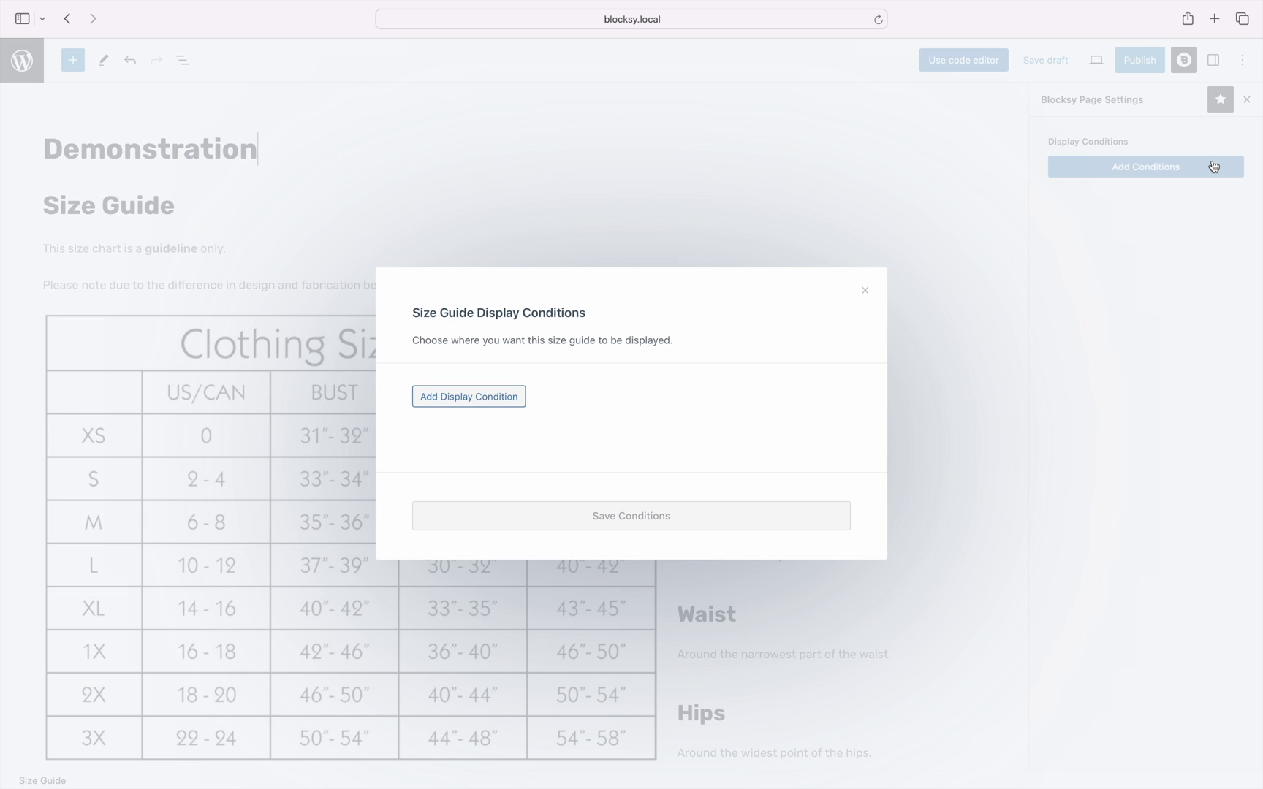
{"action": "left_click", "coordinate": [521, 397]}
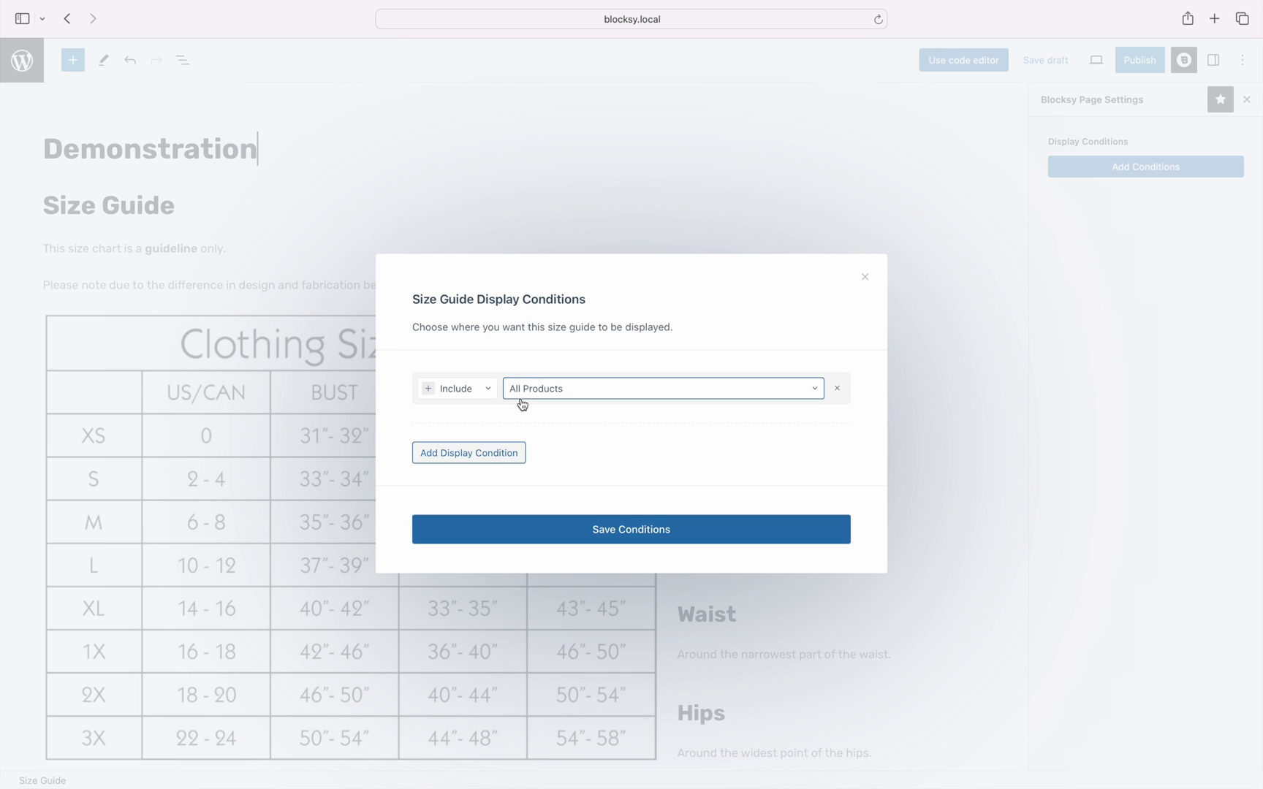
{"action": "left_click", "coordinate": [560, 392]}
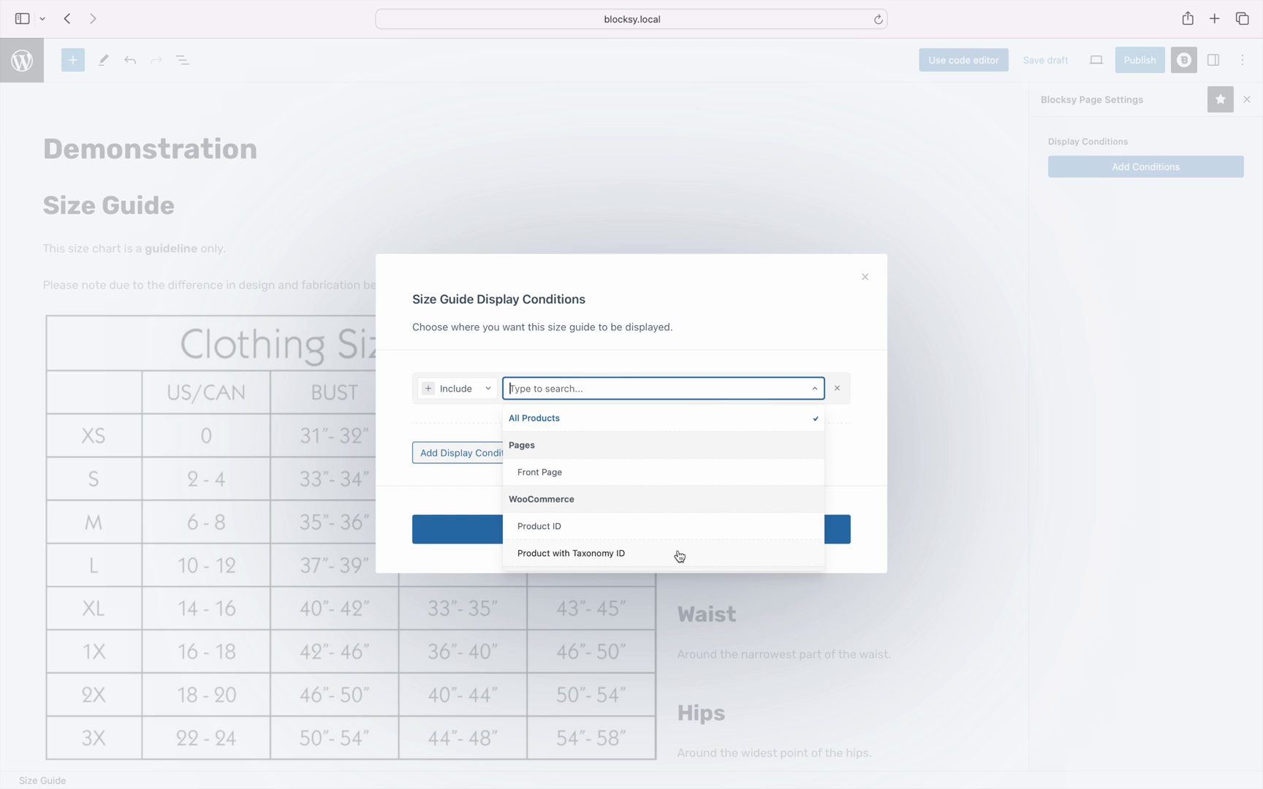
{"action": "left_click", "coordinate": [636, 419]}
{"action": "left_click", "coordinate": [720, 522]}
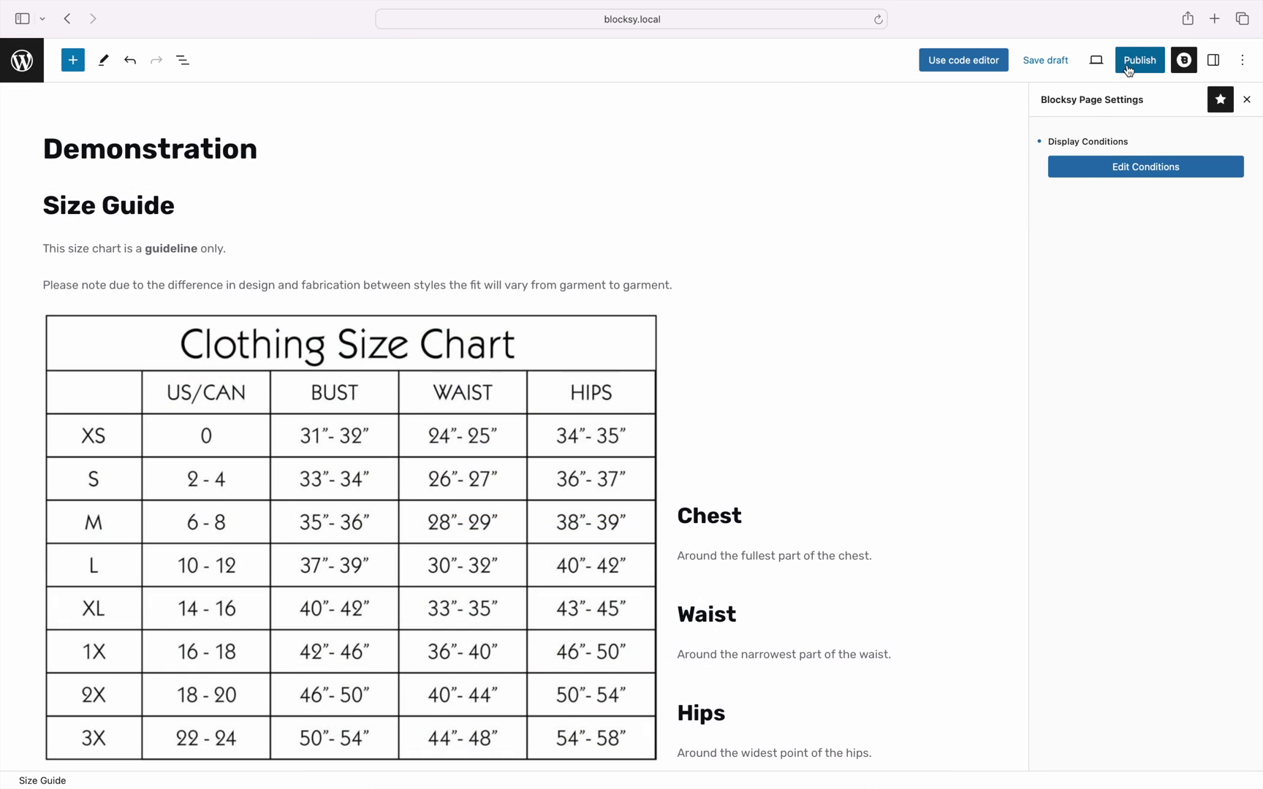
{"action": "left_click", "coordinate": [1138, 63]}
{"action": "left_click", "coordinate": [1129, 65]}
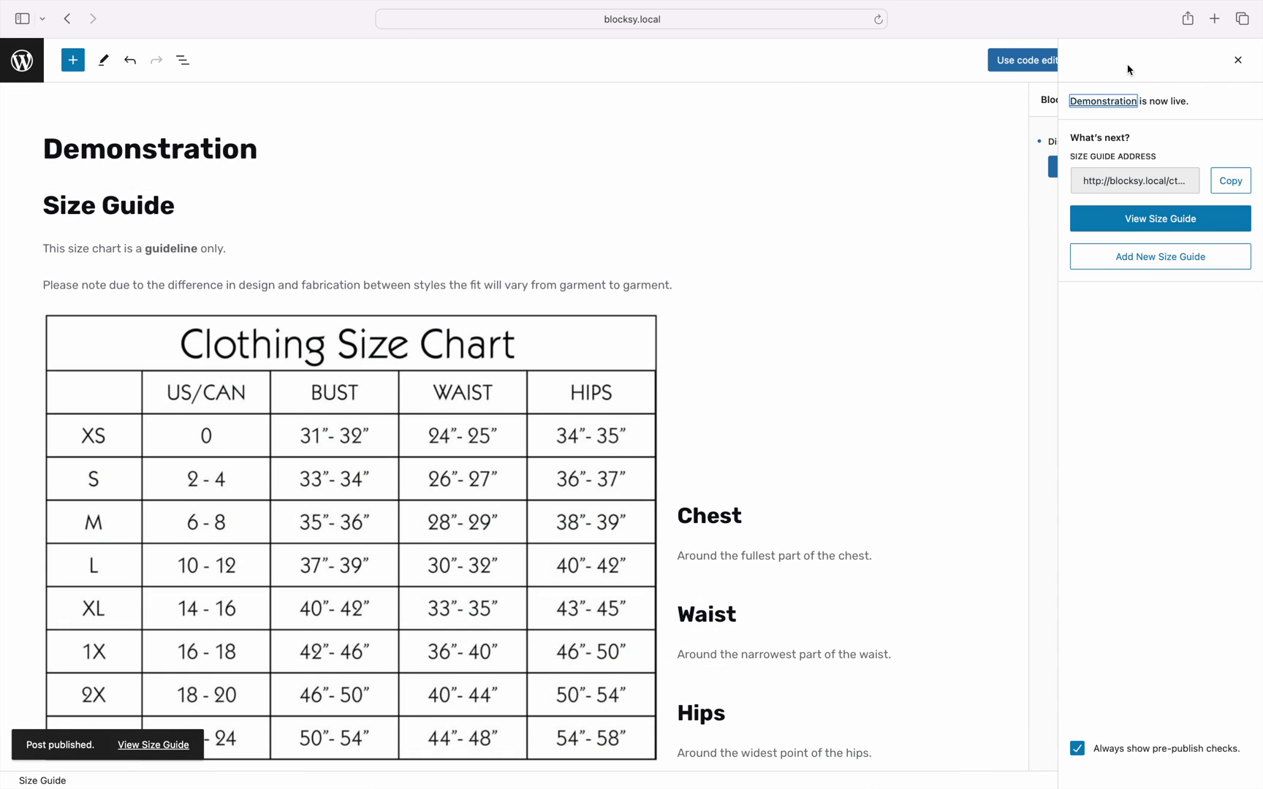
Visit the live site's Posuere Sollicitudin product page and open its Size Guide modal
{"action": "left_click", "coordinate": [34, 71]}
{"action": "mouse_move", "coordinate": [52, 49]}
{"action": "left_click", "coordinate": [51, 74]}
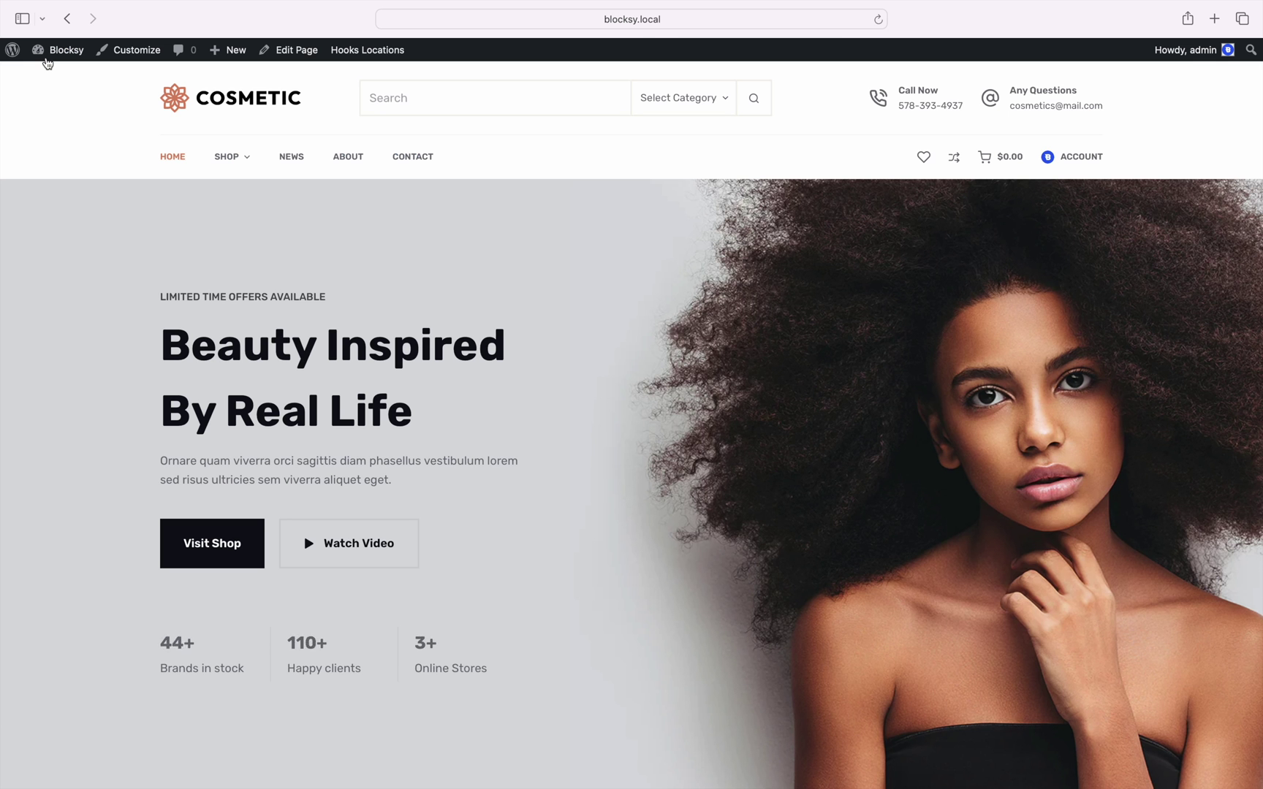
{"action": "mouse_move", "coordinate": [231, 157]}
{"action": "left_click", "coordinate": [292, 213]}
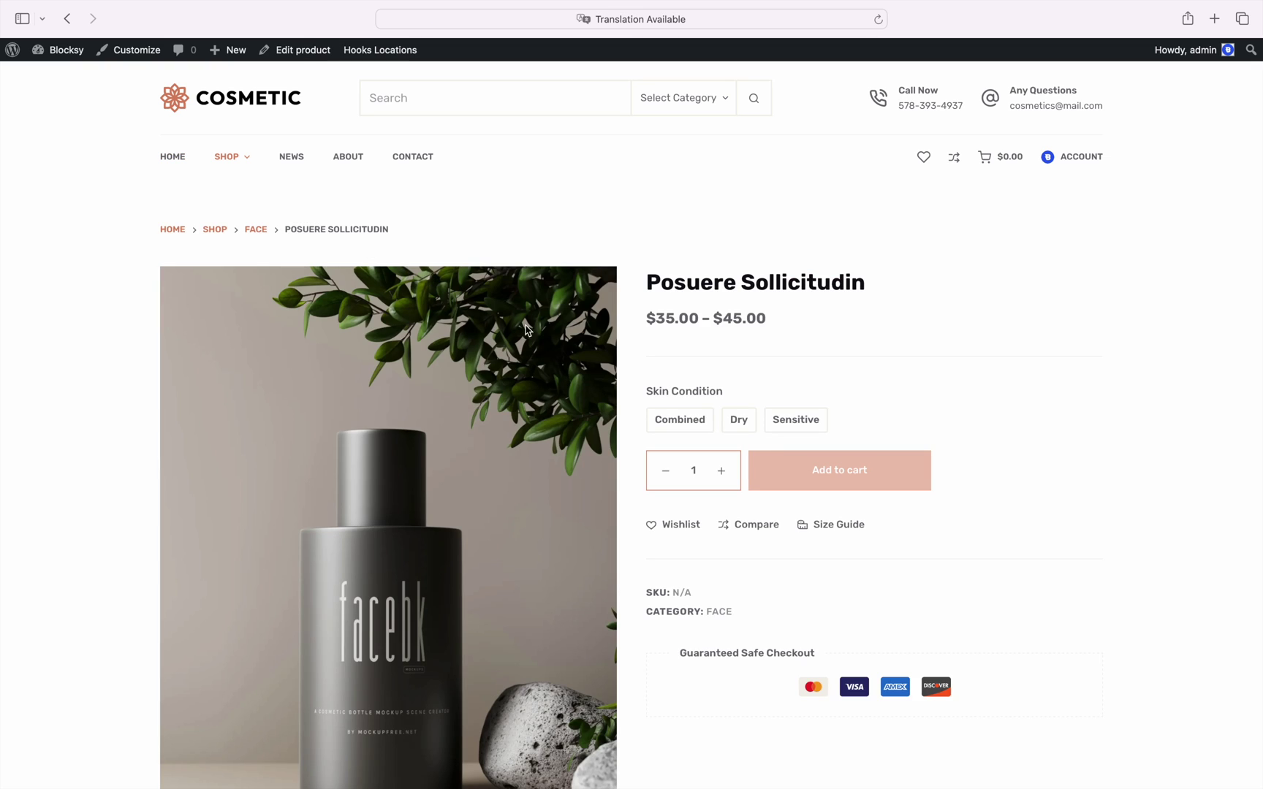
{"action": "left_click", "coordinate": [840, 532]}
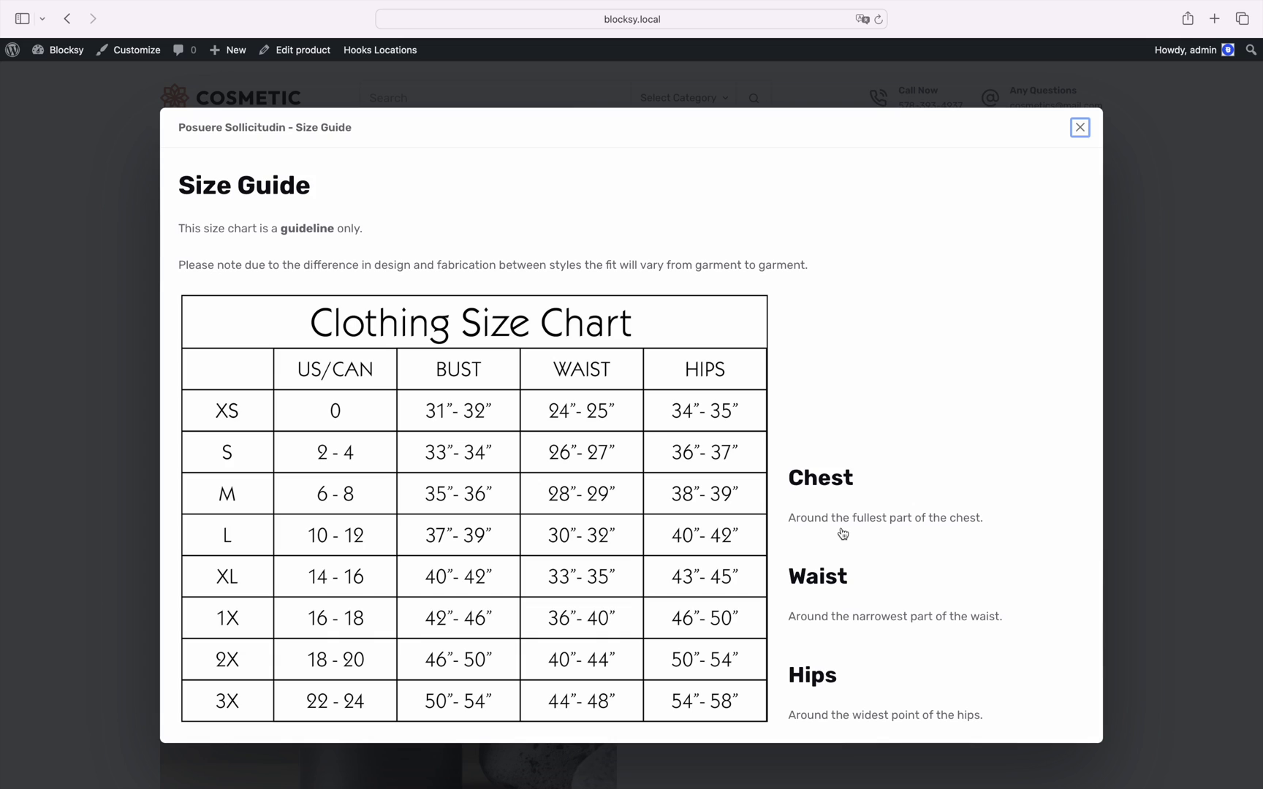